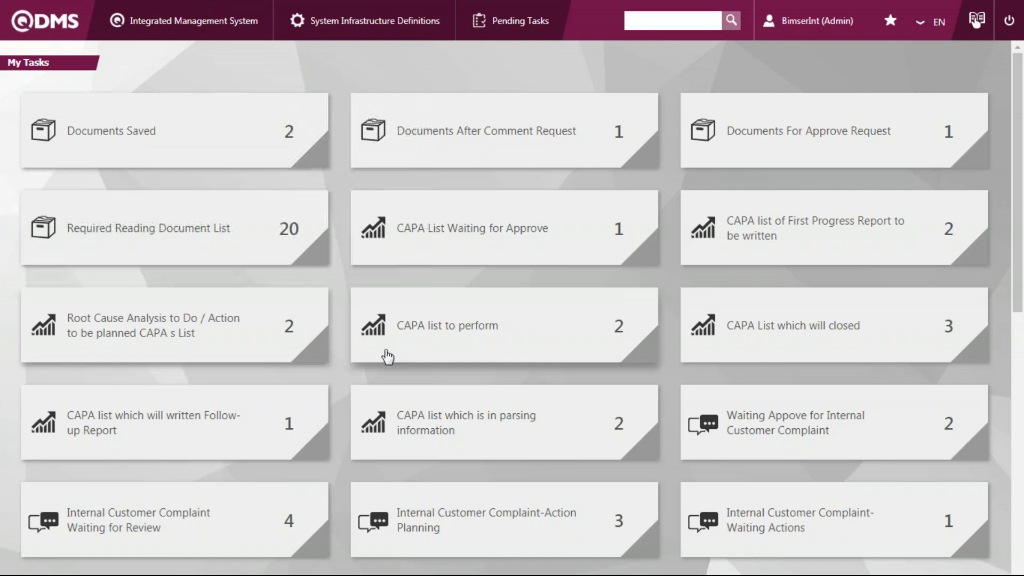
- Check the tasks in the CAPA list to perform, and return to the start of the task overview
{"action": "left_click", "coordinate": [536, 326]}
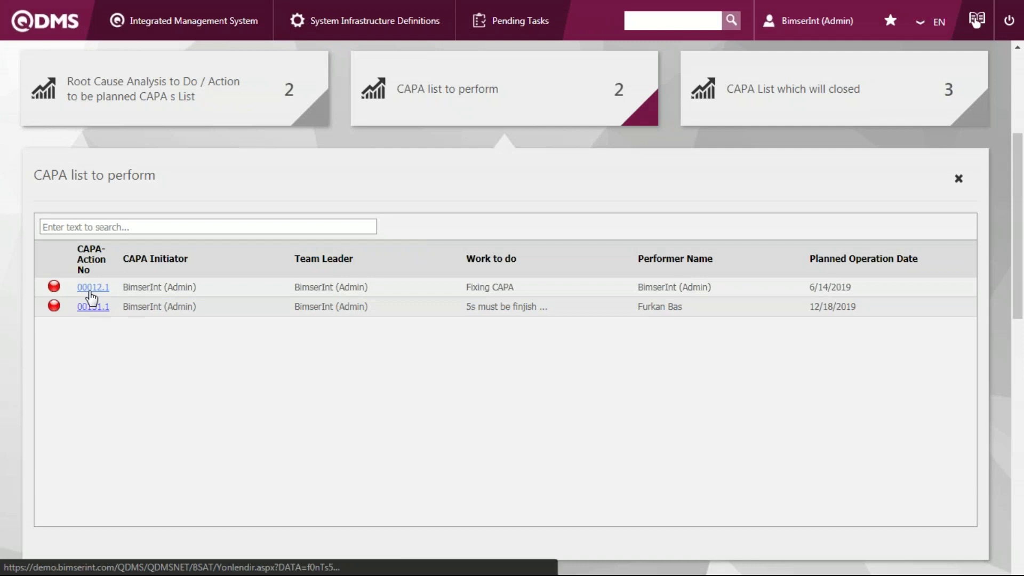
{"action": "left_click", "coordinate": [432, 96]}
{"action": "left_click", "coordinate": [432, 96]}
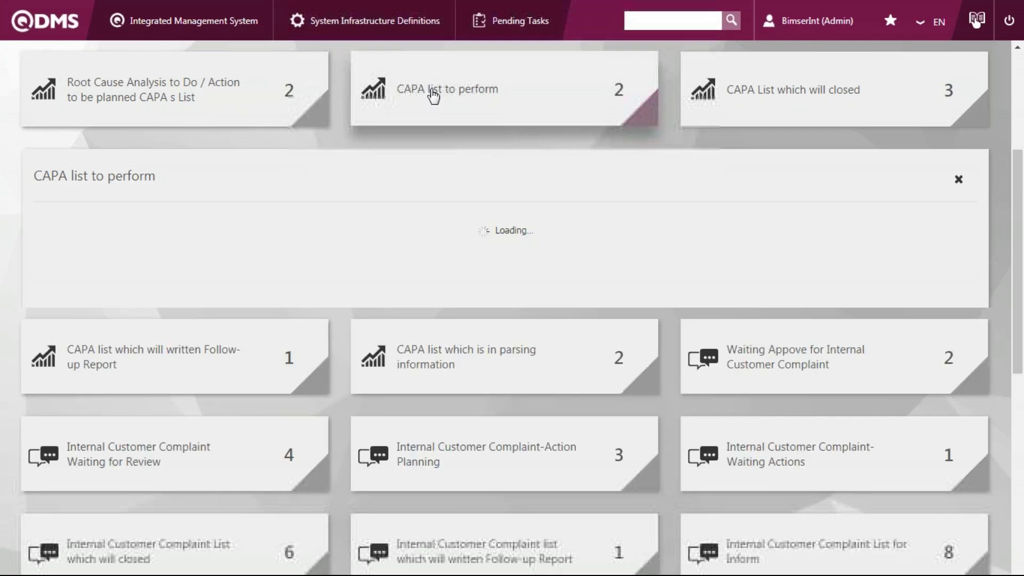
{"action": "scroll", "coordinate": [327, 103], "scroll_direction": "up", "scroll_amount": 4}
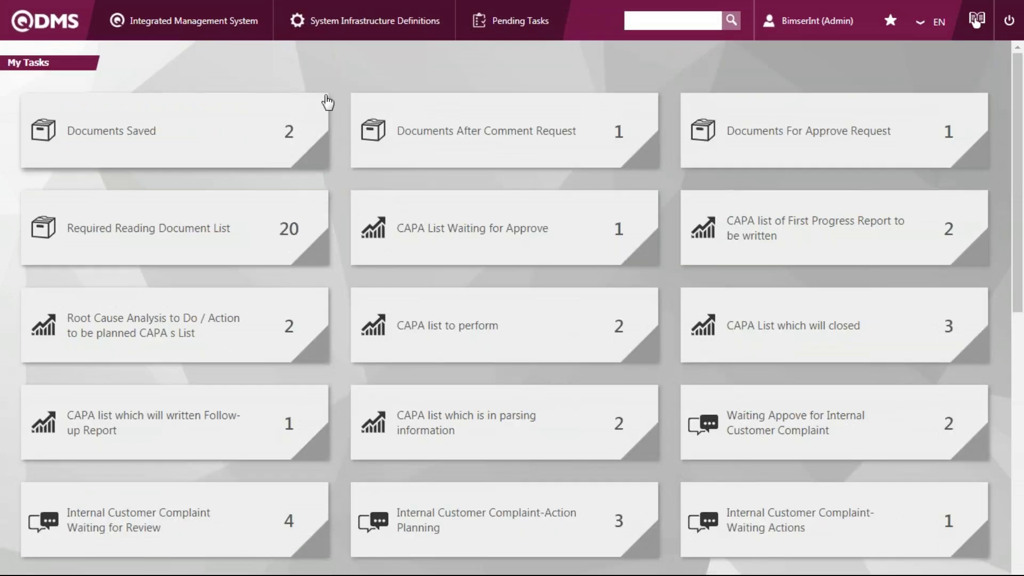
- Open the External Customer Complaints Activities list
{"action": "mouse_move", "coordinate": [235, 24]}
{"action": "mouse_move", "coordinate": [237, 104]}
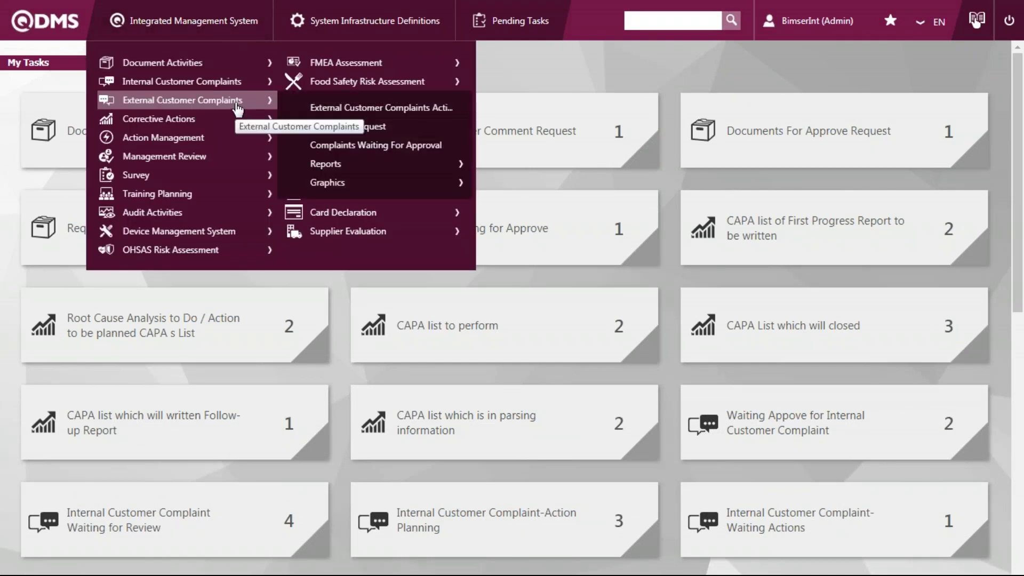
{"action": "mouse_move", "coordinate": [240, 127]}
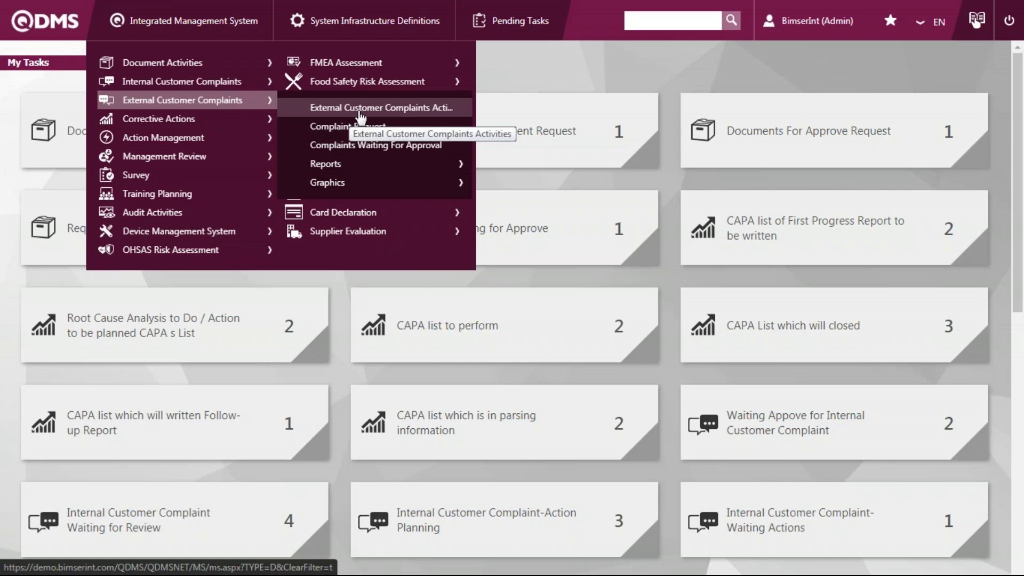
{"action": "double_click", "coordinate": [361, 119]}
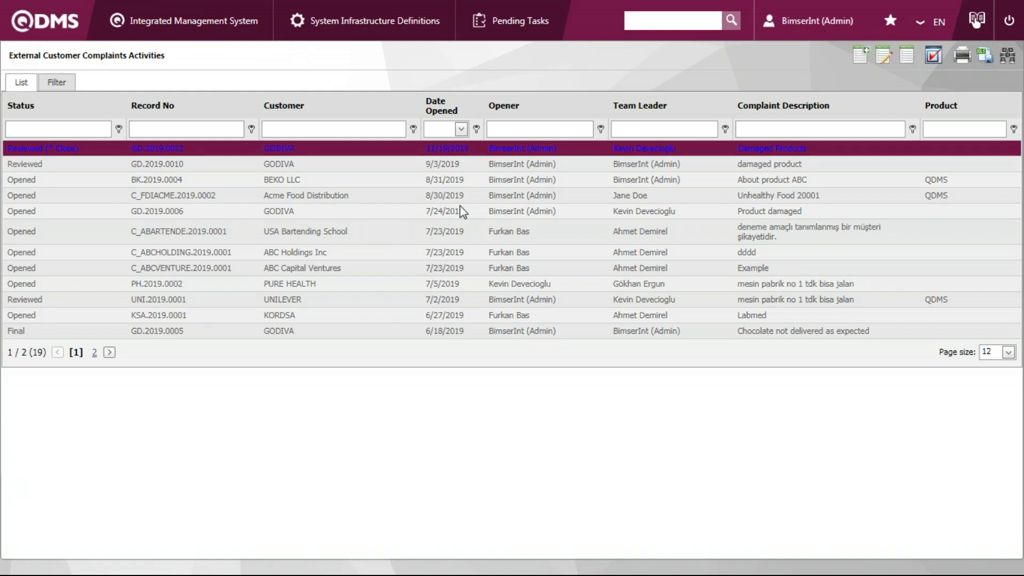
- Start a new external customer complaint and choose ABC Holdings Inc as its customer
{"action": "left_click", "coordinate": [857, 63]}
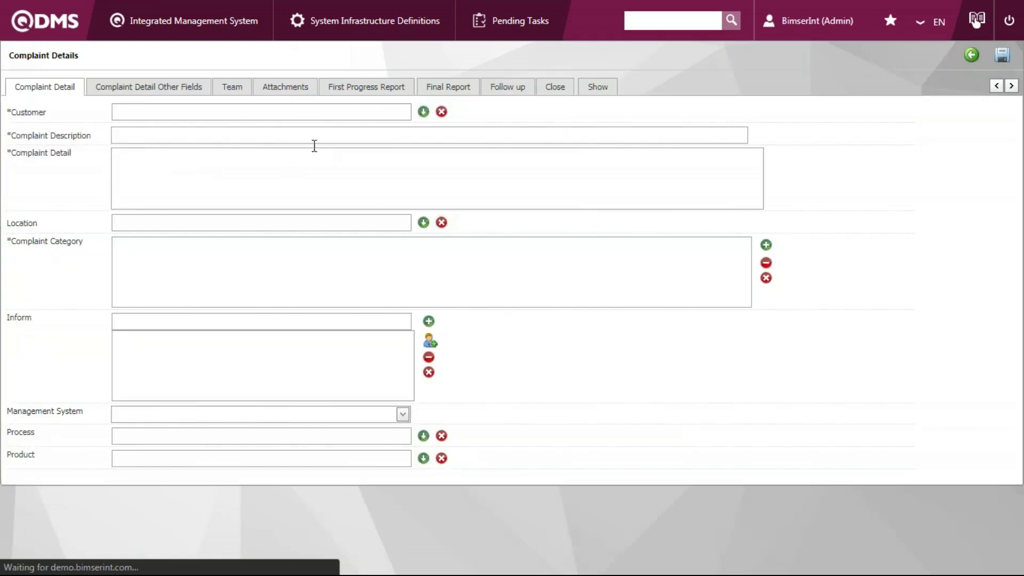
{"action": "left_click", "coordinate": [423, 112]}
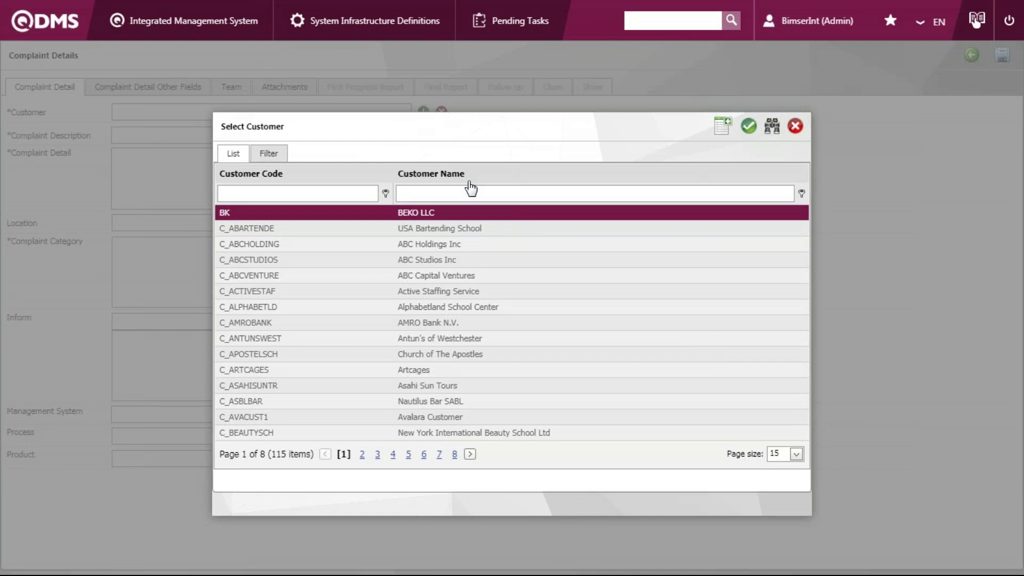
{"action": "left_click", "coordinate": [468, 179]}
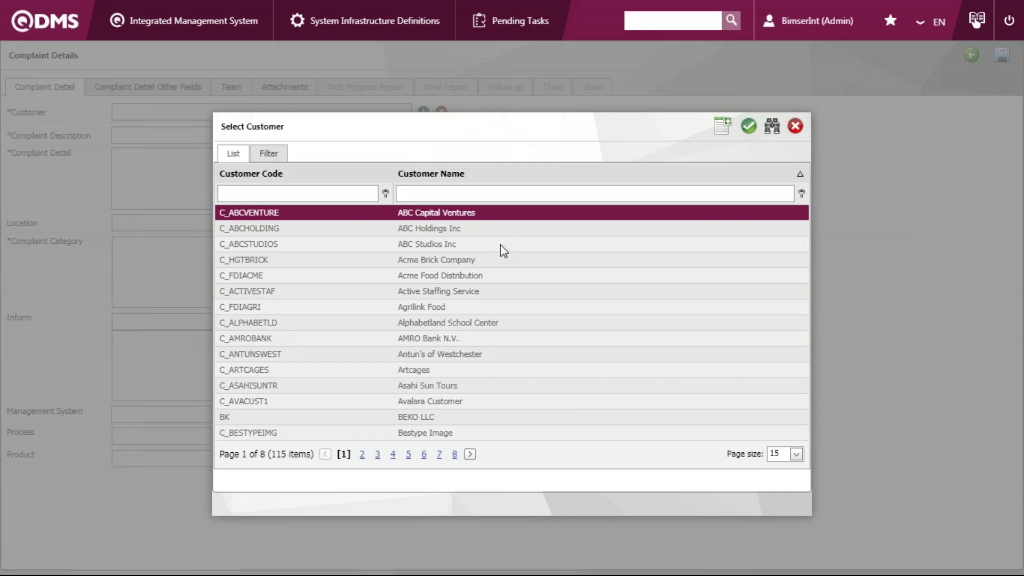
{"action": "double_click", "coordinate": [533, 229]}
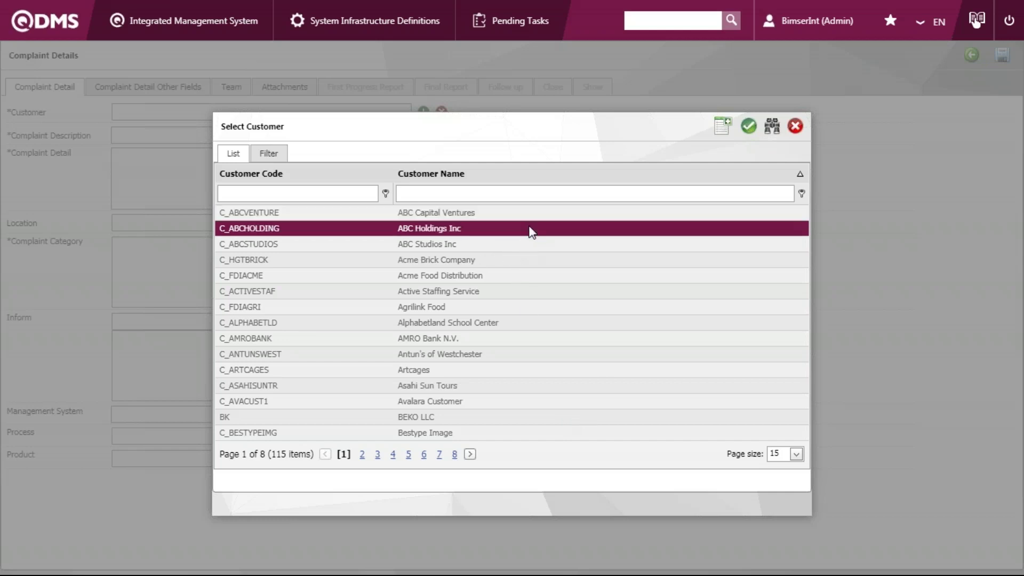
- Fill in the complaint description as "Description" and the complaint detail as "Detail"
{"action": "left_click", "coordinate": [212, 139]}
{"action": "type", "text": "Description"}
{"action": "double_click", "coordinate": [61, 152]}
{"action": "left_click", "coordinate": [137, 157]}
{"action": "type", "text": "Detail"}
{"action": "left_click", "coordinate": [185, 283]}
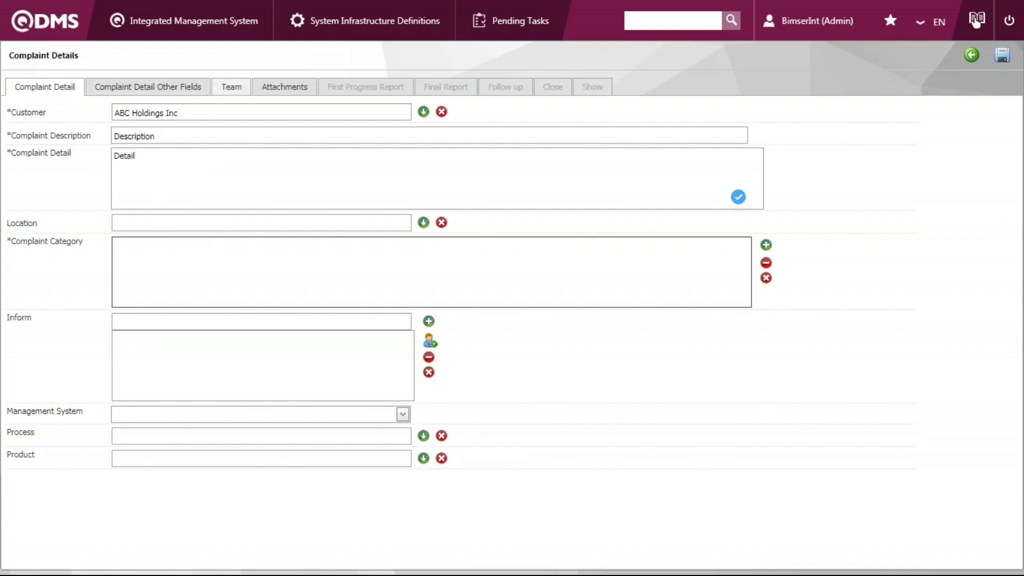
- Look over the new complaint's team and attachments, and return to the complaints list without saving
{"action": "left_click", "coordinate": [241, 93]}
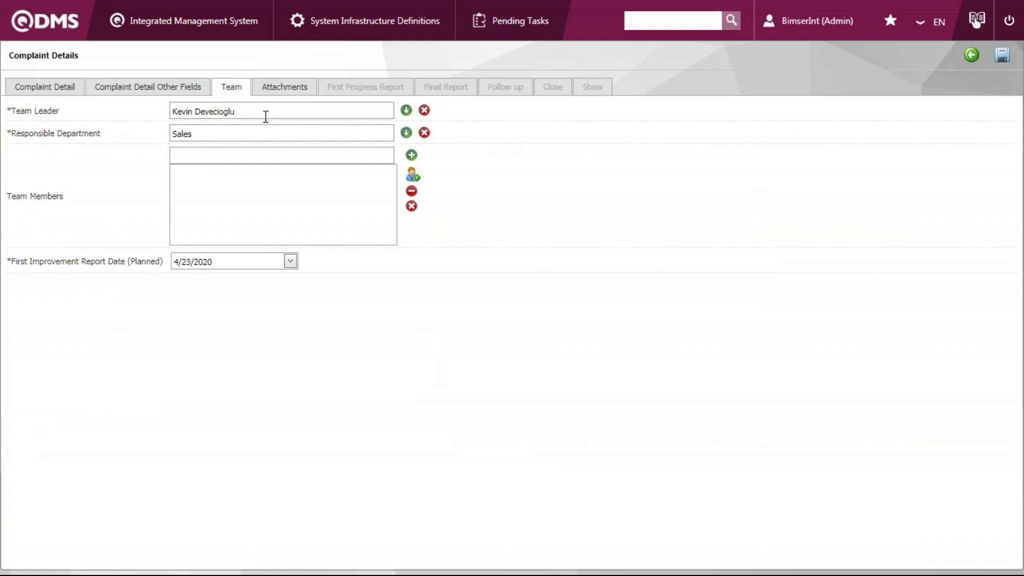
{"action": "left_click", "coordinate": [297, 98]}
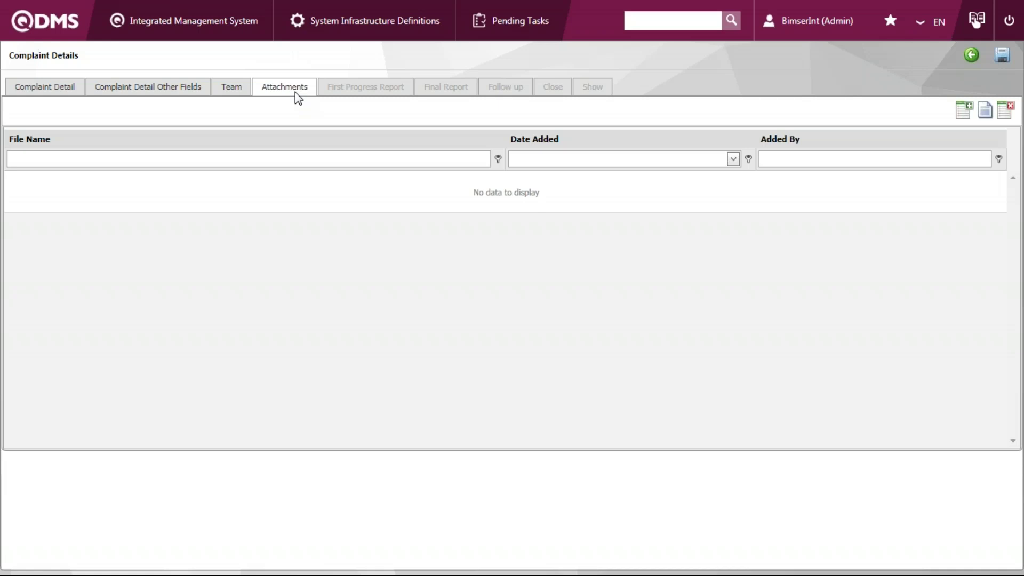
{"action": "left_click", "coordinate": [971, 55]}
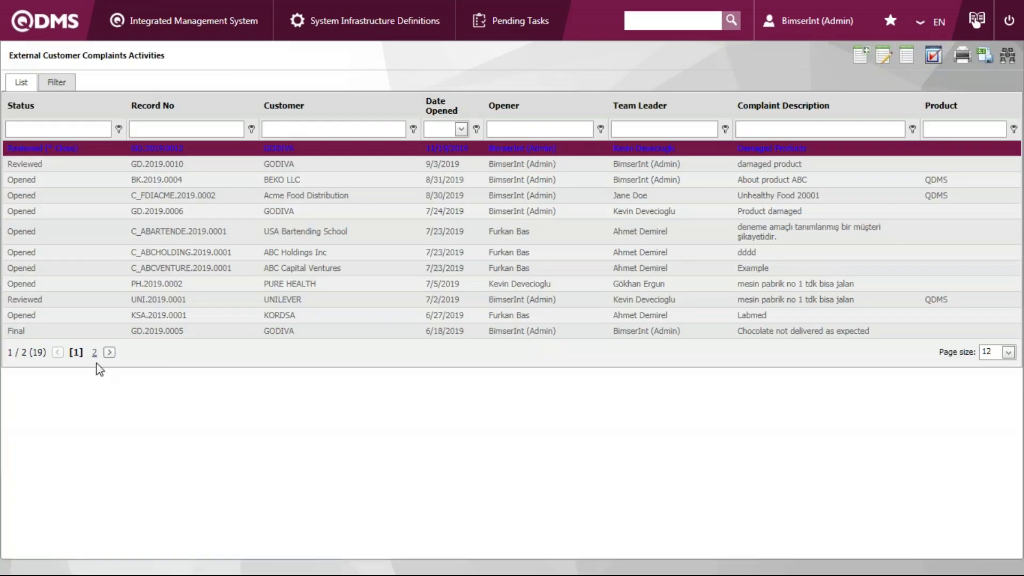
- Open the GODIVA "Chocolate melt" complaint on the second page of the list for editing
{"action": "left_click", "coordinate": [95, 353]}
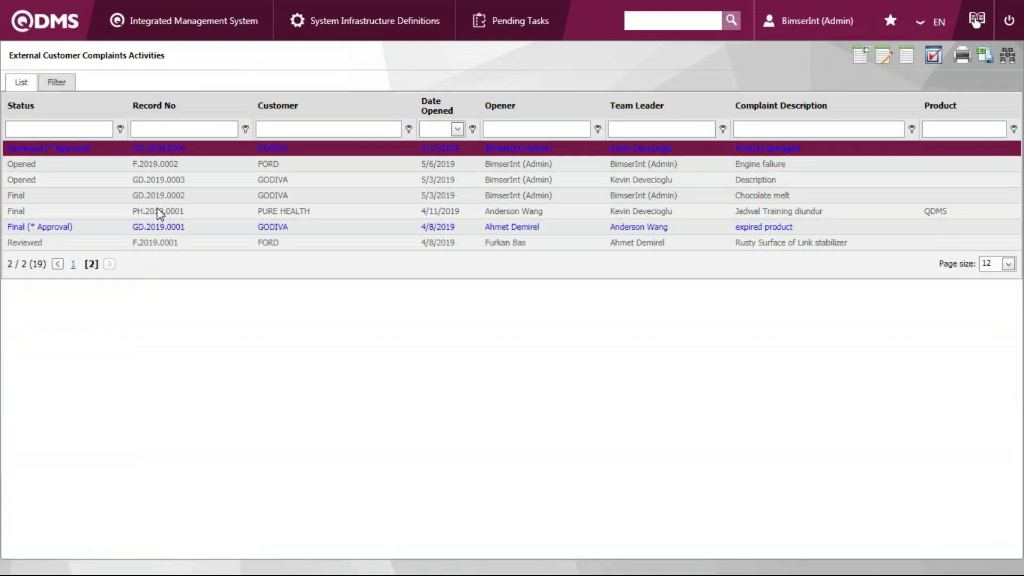
{"action": "left_click", "coordinate": [157, 208]}
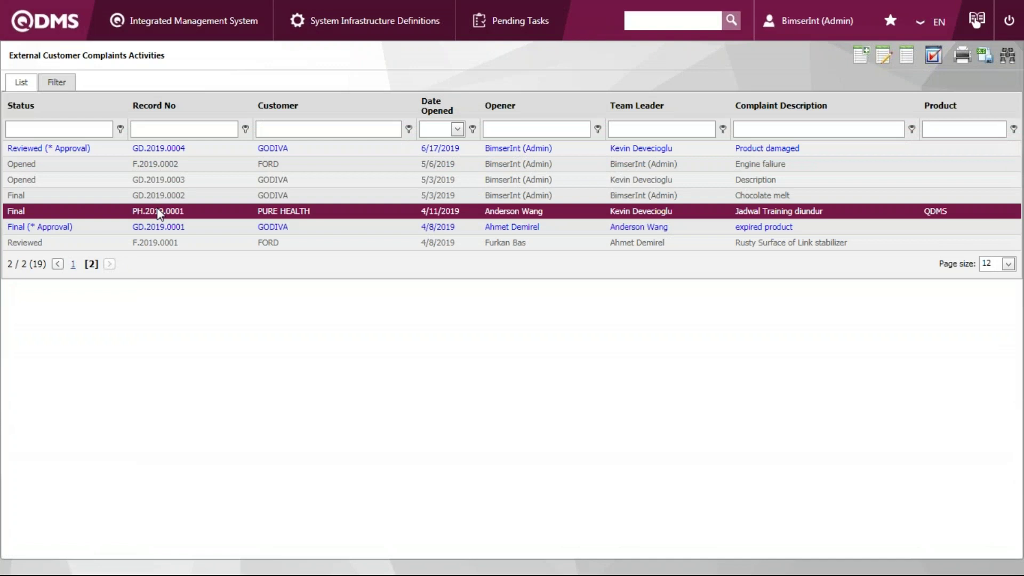
{"action": "left_click", "coordinate": [537, 194]}
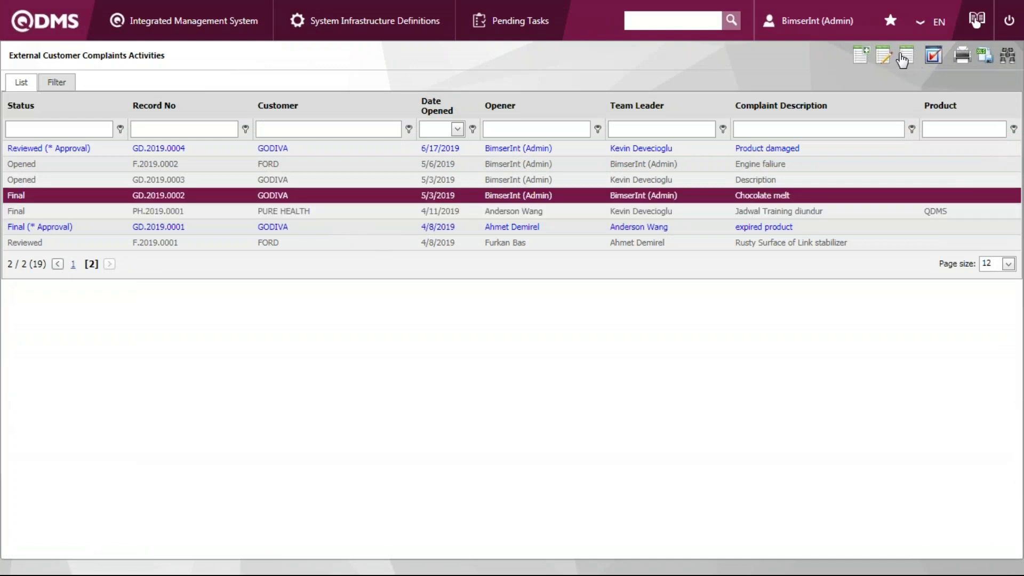
{"action": "left_click", "coordinate": [884, 57]}
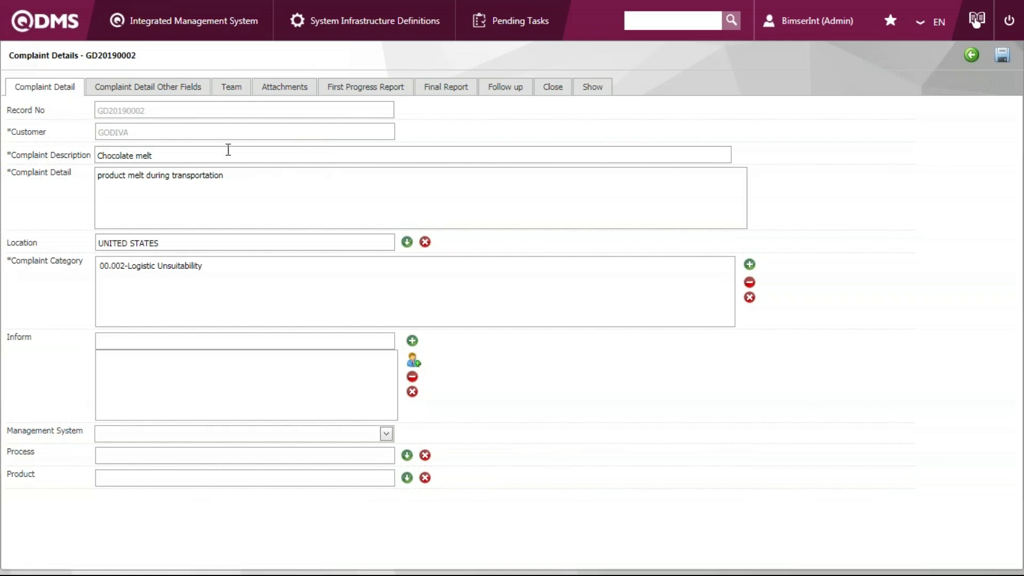
- Review the complaint's team, first progress report and final report
{"action": "left_click", "coordinate": [228, 88]}
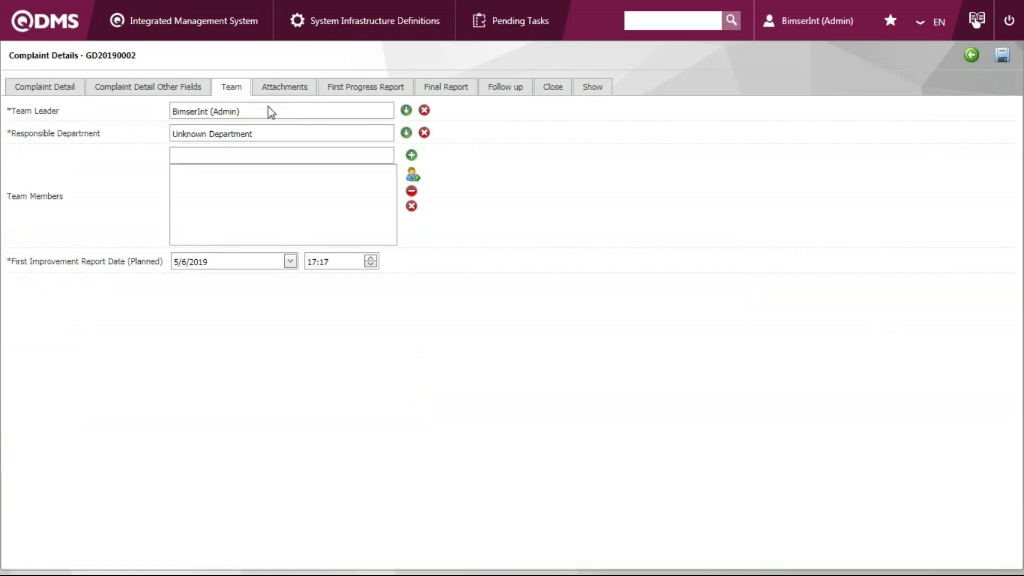
{"action": "left_click", "coordinate": [365, 93]}
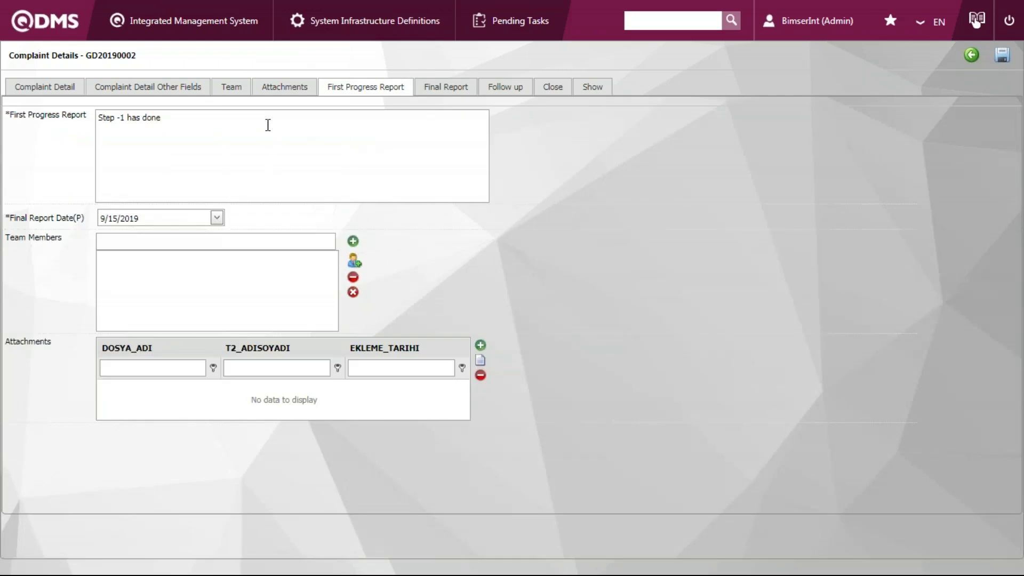
{"action": "left_click", "coordinate": [267, 126]}
{"action": "left_click", "coordinate": [436, 92]}
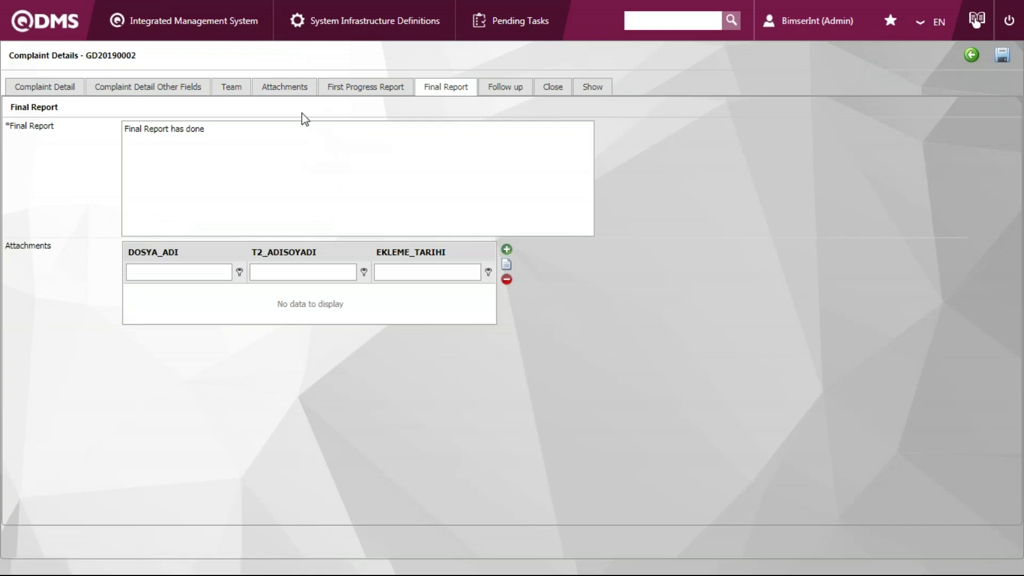
- Save the complaint's closing section with Create CAPA enabled to generate a new CAPA record
{"action": "left_click", "coordinate": [550, 95]}
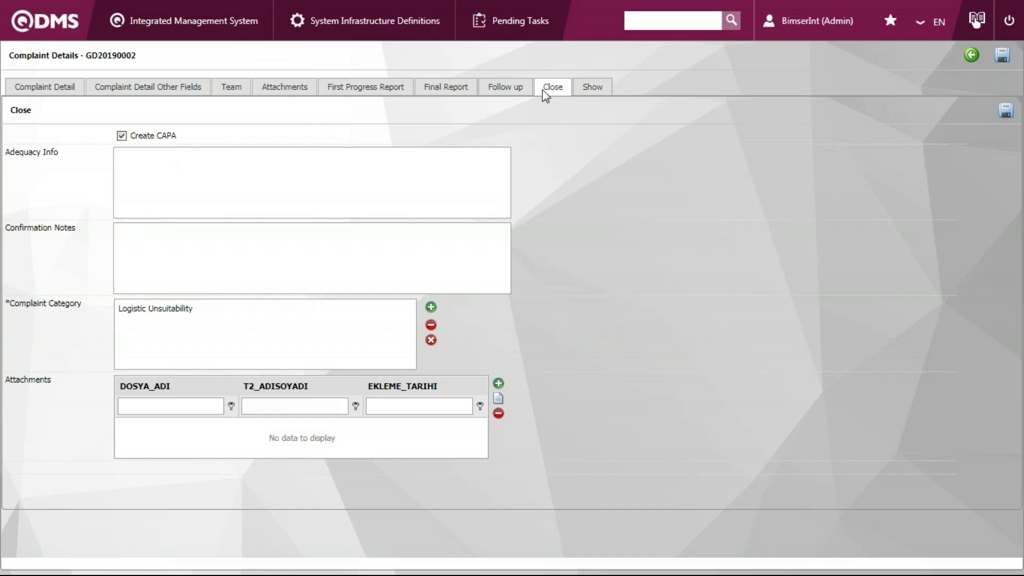
{"action": "left_click", "coordinate": [1009, 111]}
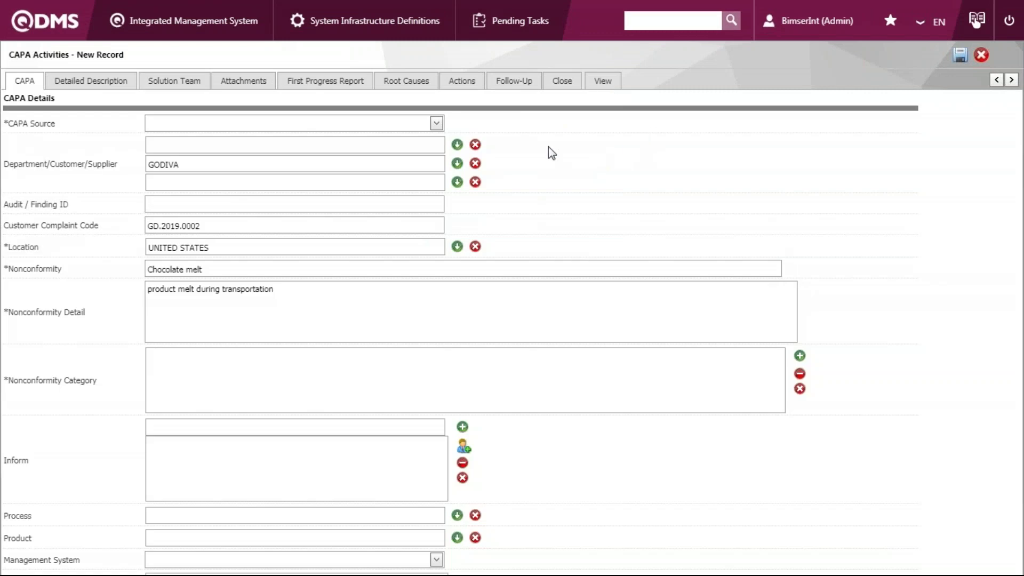
{"action": "left_click_drag", "start_coordinate": [31, 55], "coordinate": [167, 64]}
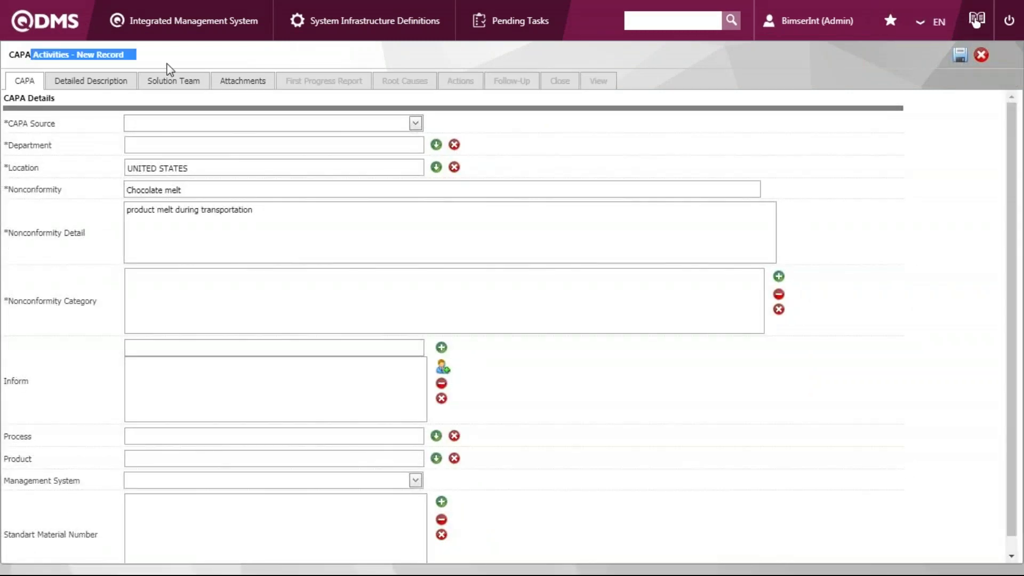
{"action": "left_click", "coordinate": [137, 59]}
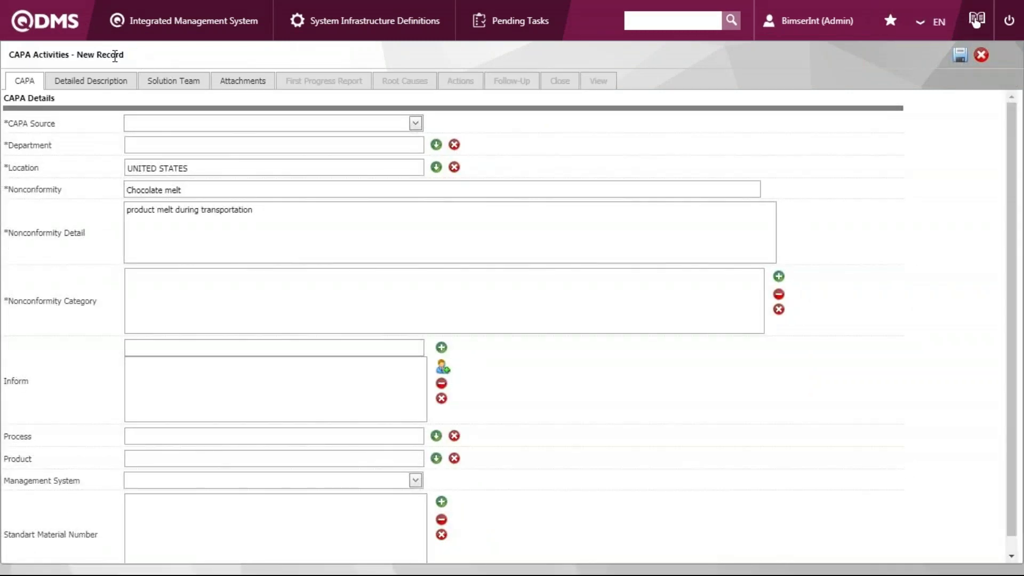
- Set the CAPA source of the new record to Customer Claims
{"action": "left_click", "coordinate": [415, 123]}
{"action": "left_click", "coordinate": [415, 123]}
{"action": "left_click", "coordinate": [368, 145]}
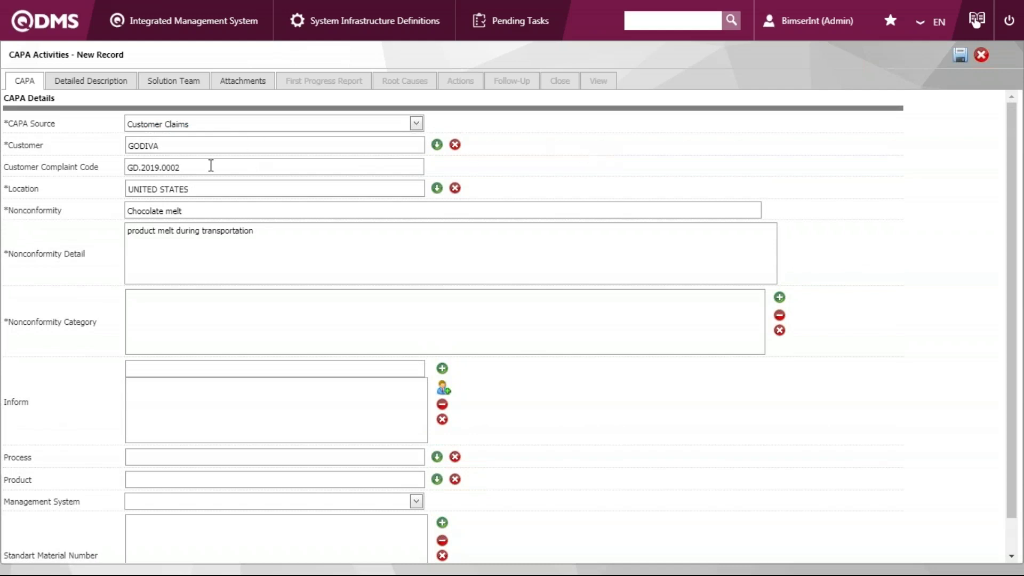
- Review the new CAPA record's nonconformity details, solution team and attachments
{"action": "left_click", "coordinate": [261, 209]}
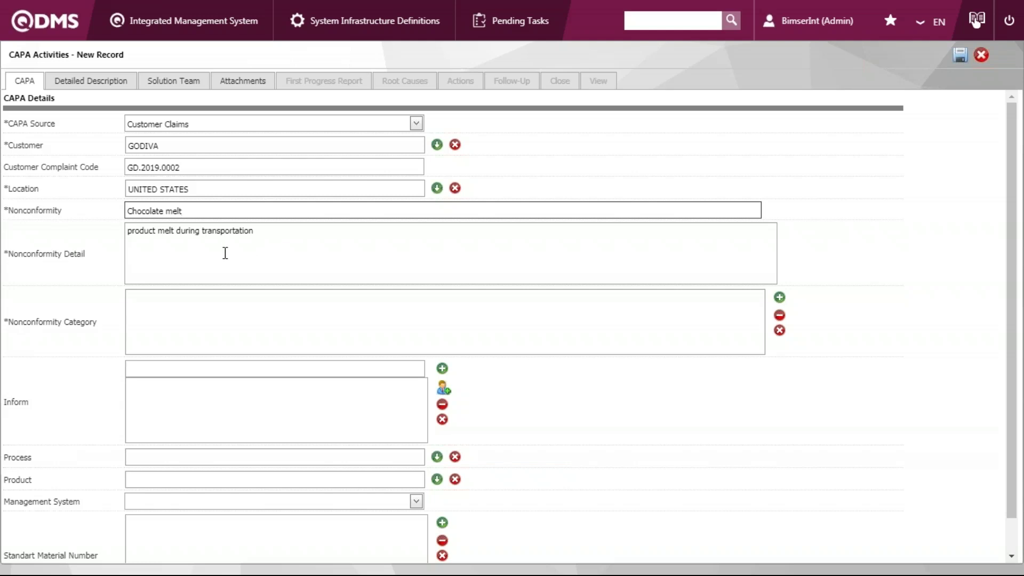
{"action": "scroll", "coordinate": [222, 259], "scroll_direction": "down", "scroll_amount": 1}
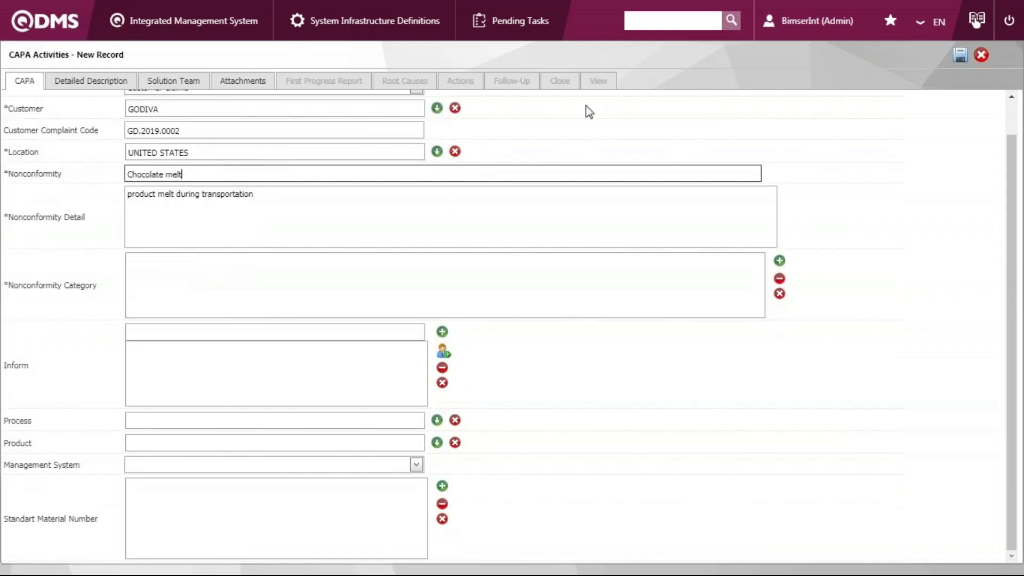
{"action": "scroll", "coordinate": [229, 264], "scroll_direction": "up", "scroll_amount": 1}
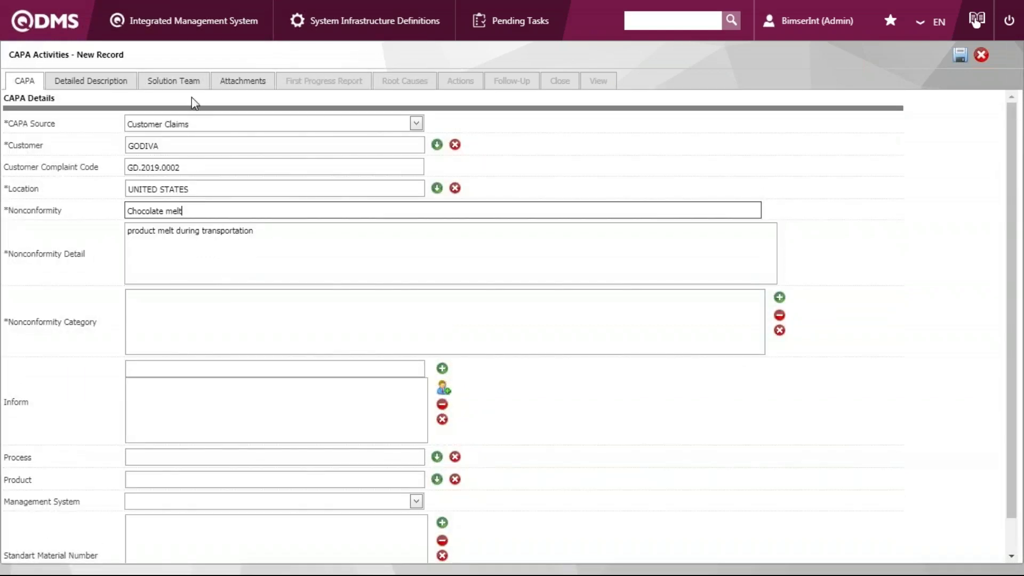
{"action": "left_click", "coordinate": [191, 80]}
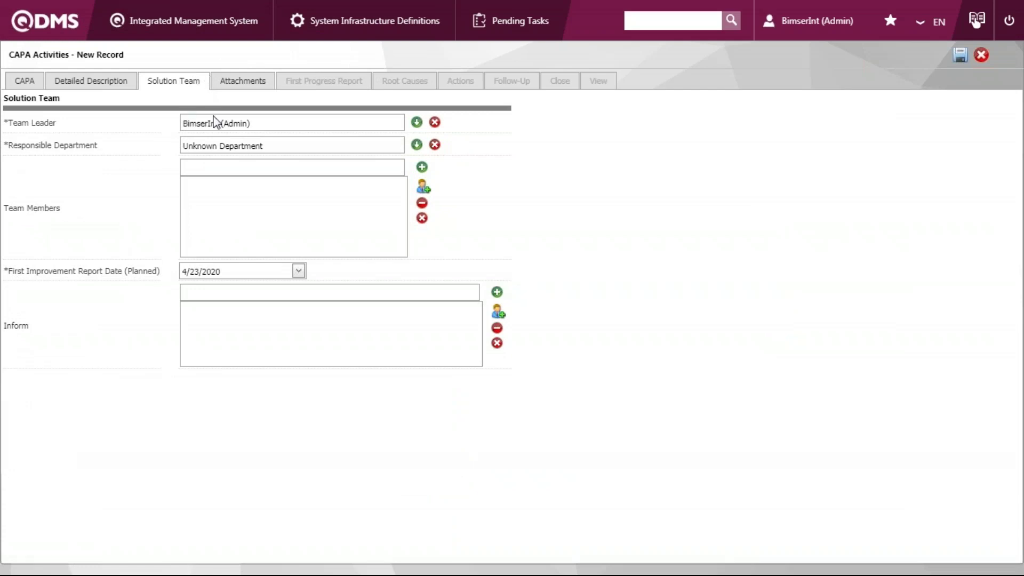
{"action": "left_click", "coordinate": [254, 85]}
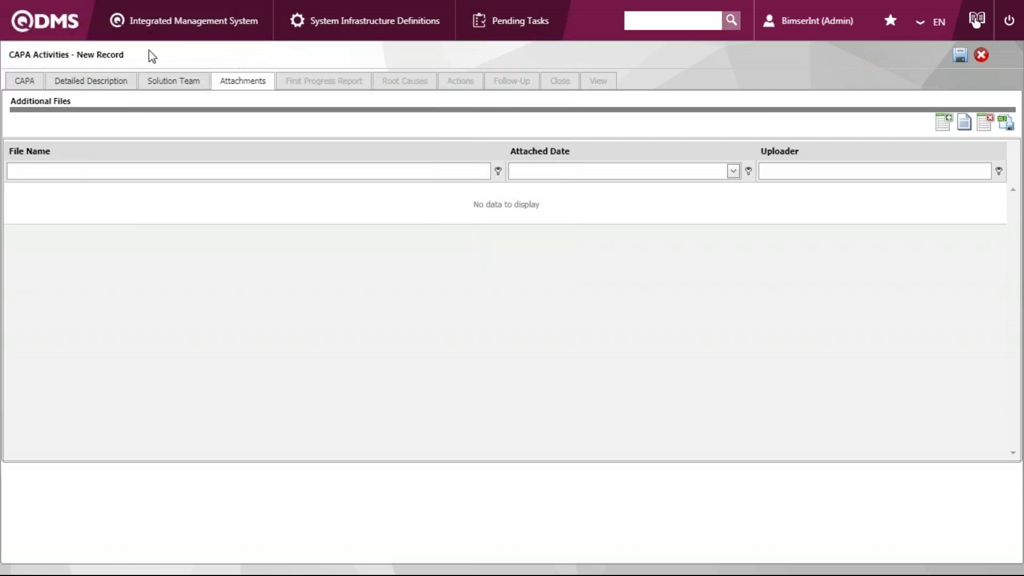
{"action": "double_click", "coordinate": [73, 54]}
{"action": "mouse_move", "coordinate": [231, 30]}
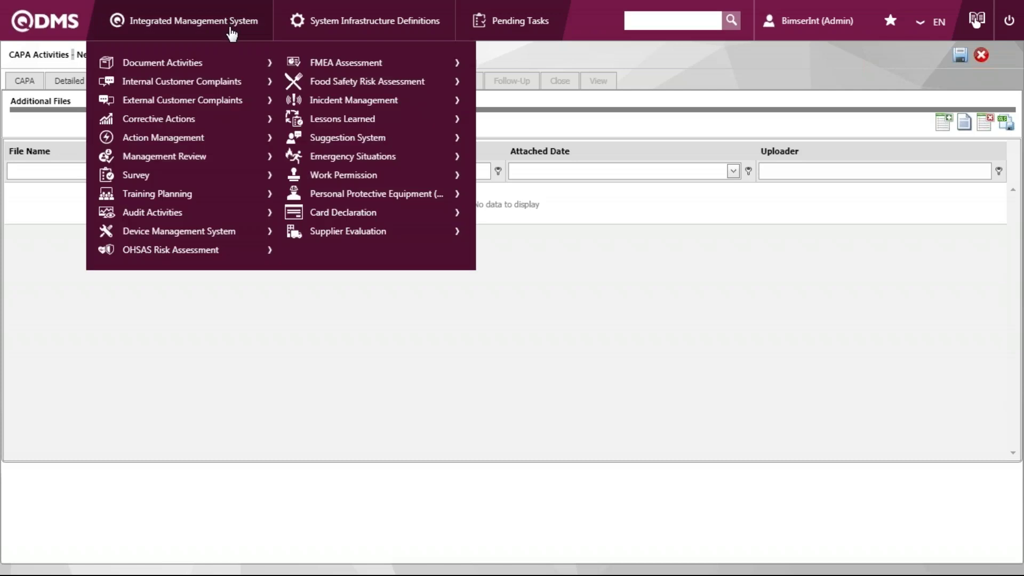
{"action": "mouse_move", "coordinate": [242, 100]}
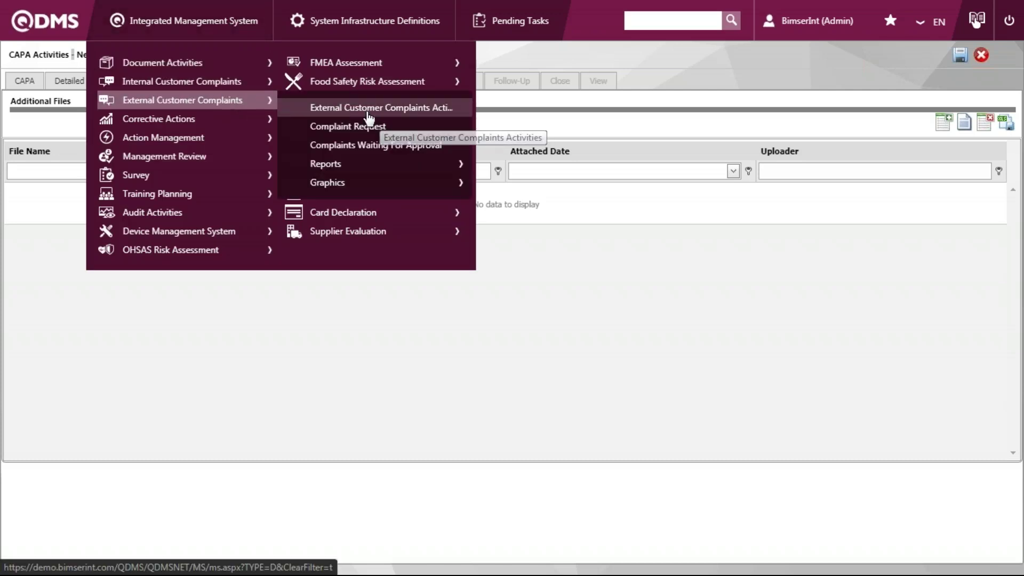
{"action": "mouse_move", "coordinate": [337, 171]}
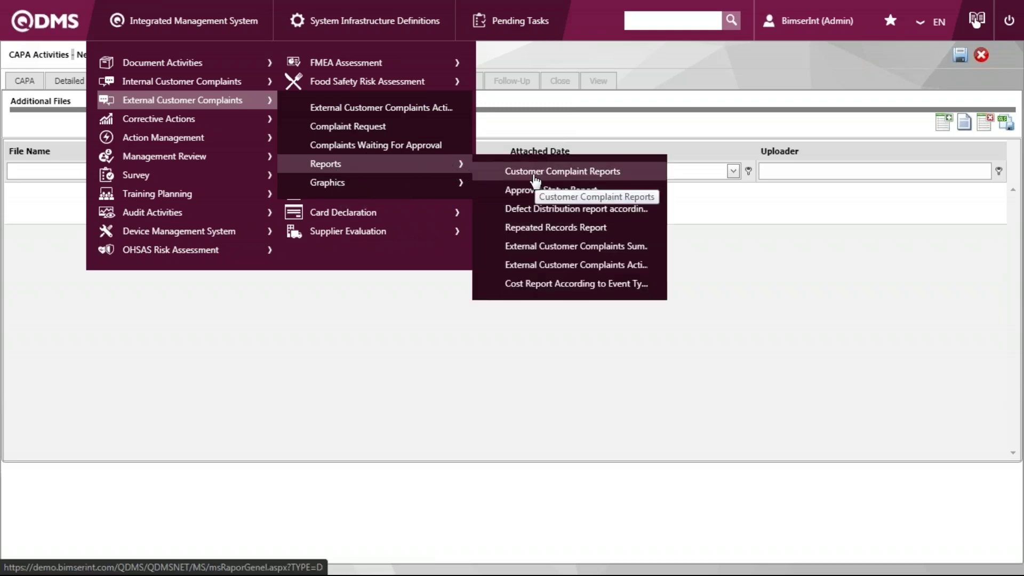
{"action": "mouse_move", "coordinate": [248, 119]}
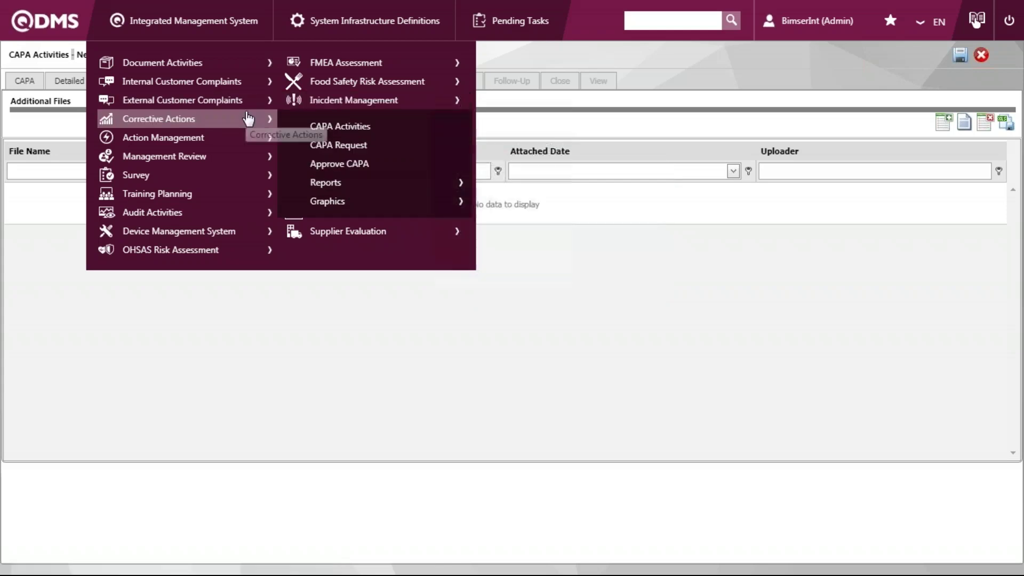
- Open the Analysis Of The Most Frequent CAPAs graphic from Corrective Actions and set its X axis to Responsible Department
{"action": "mouse_move", "coordinate": [380, 186]}
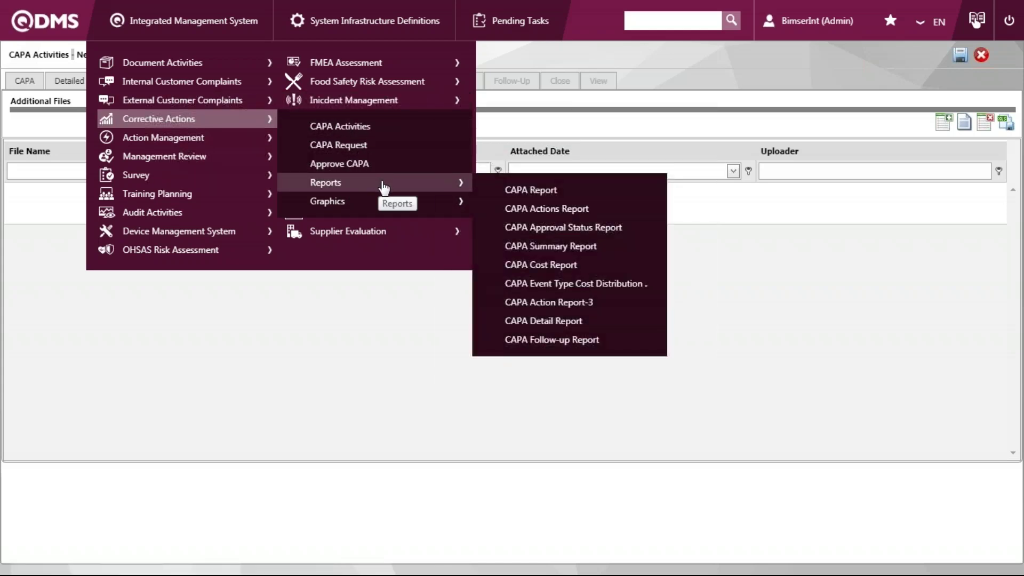
{"action": "mouse_move", "coordinate": [353, 201]}
{"action": "left_click", "coordinate": [542, 208]}
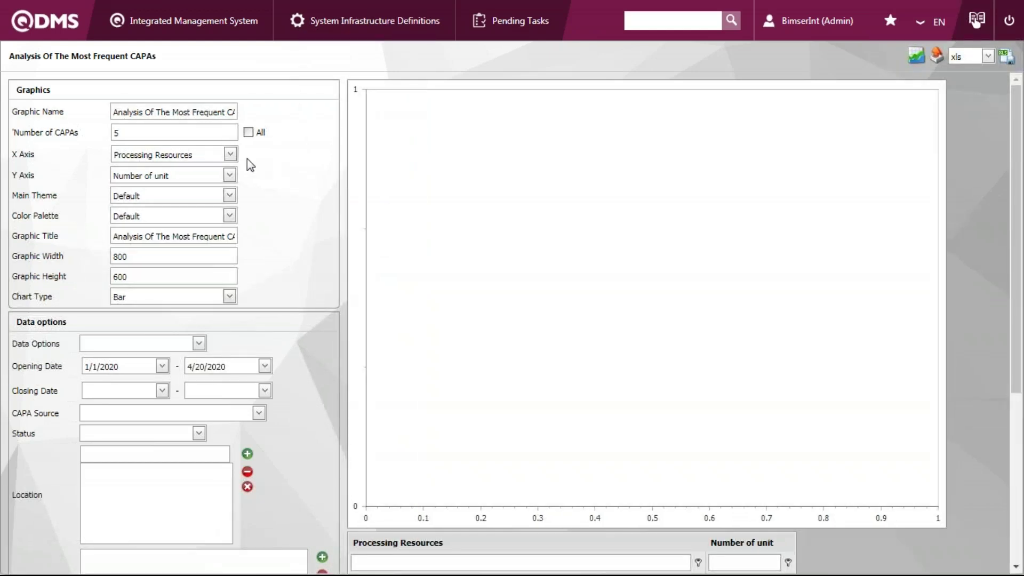
{"action": "left_click", "coordinate": [235, 155]}
{"action": "left_click", "coordinate": [265, 170]}
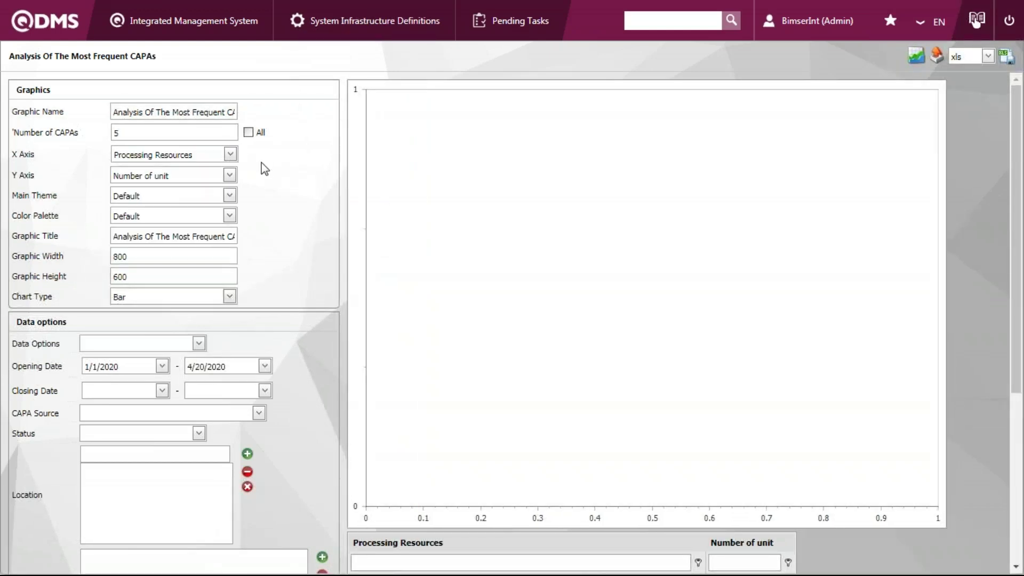
{"action": "left_click", "coordinate": [229, 154]}
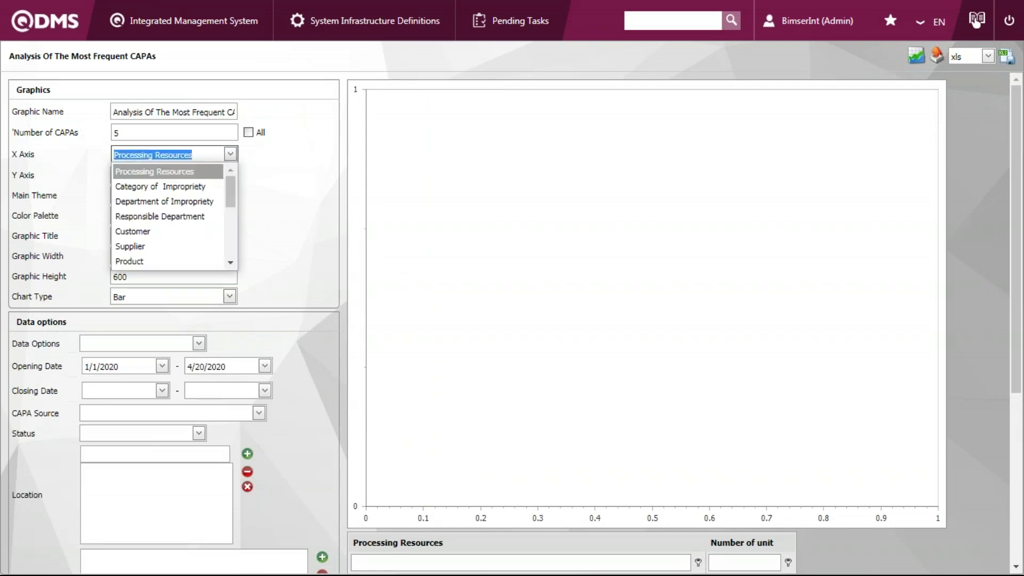
{"action": "left_click", "coordinate": [192, 217]}
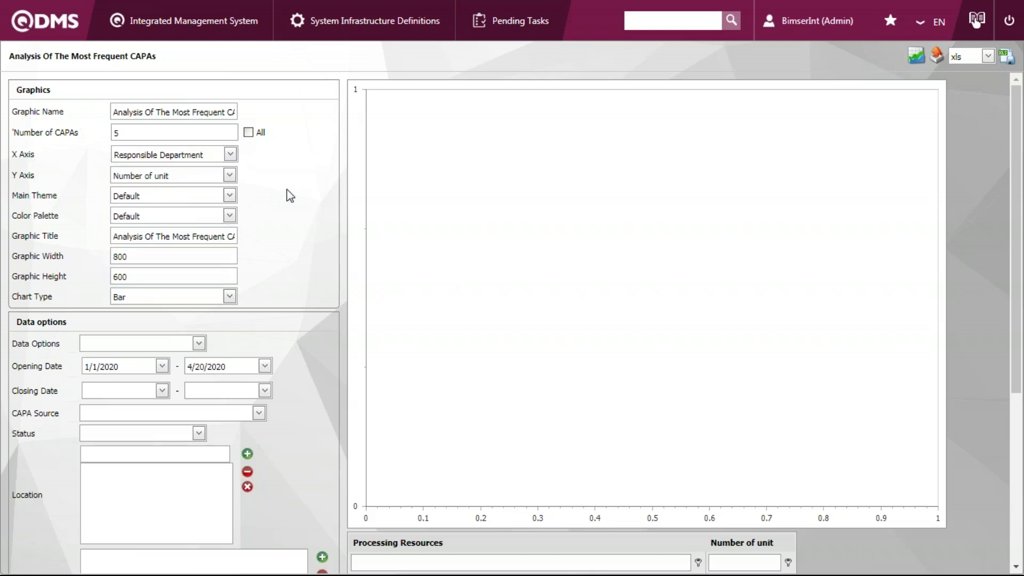
- Set the start of the opening date range to 1/1/2019 and generate the chart
{"action": "left_click", "coordinate": [162, 366]}
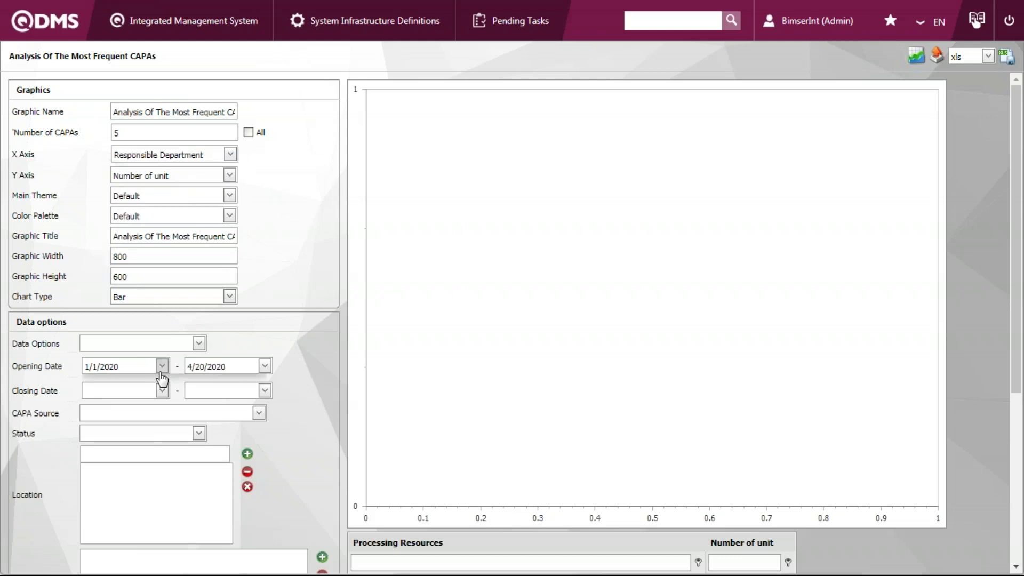
{"action": "left_click", "coordinate": [95, 387]}
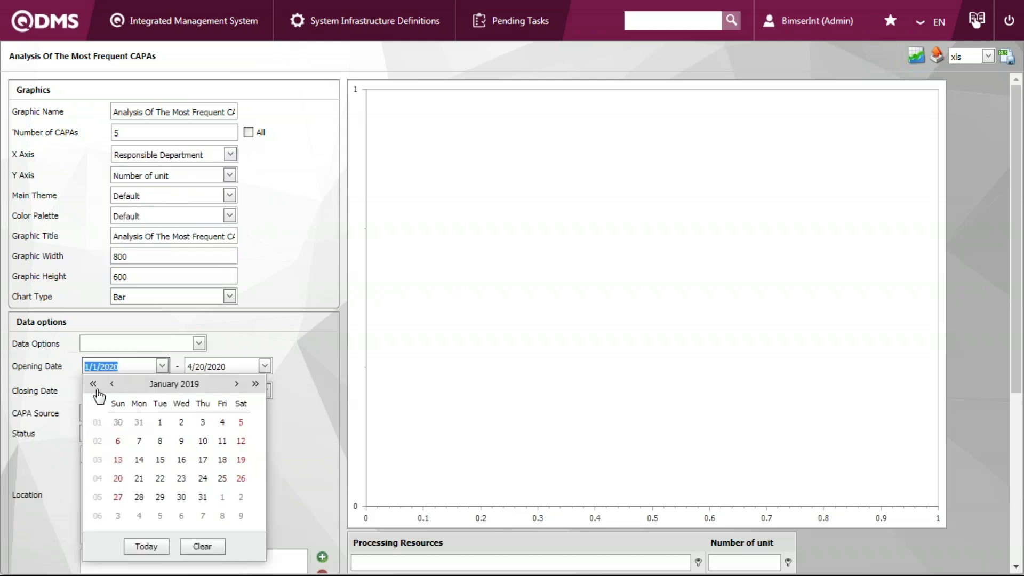
{"action": "left_click", "coordinate": [94, 386]}
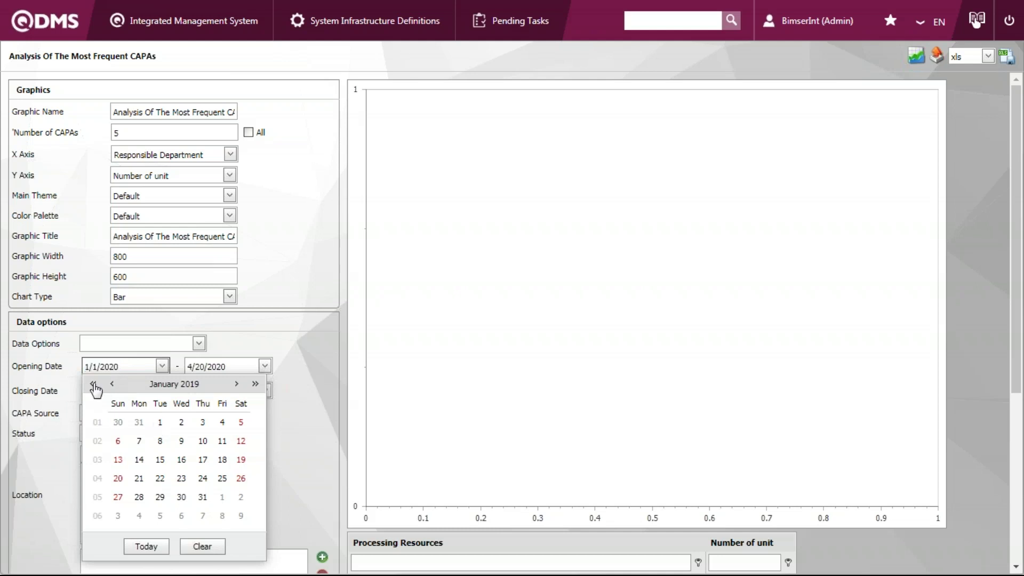
{"action": "left_click", "coordinate": [160, 422]}
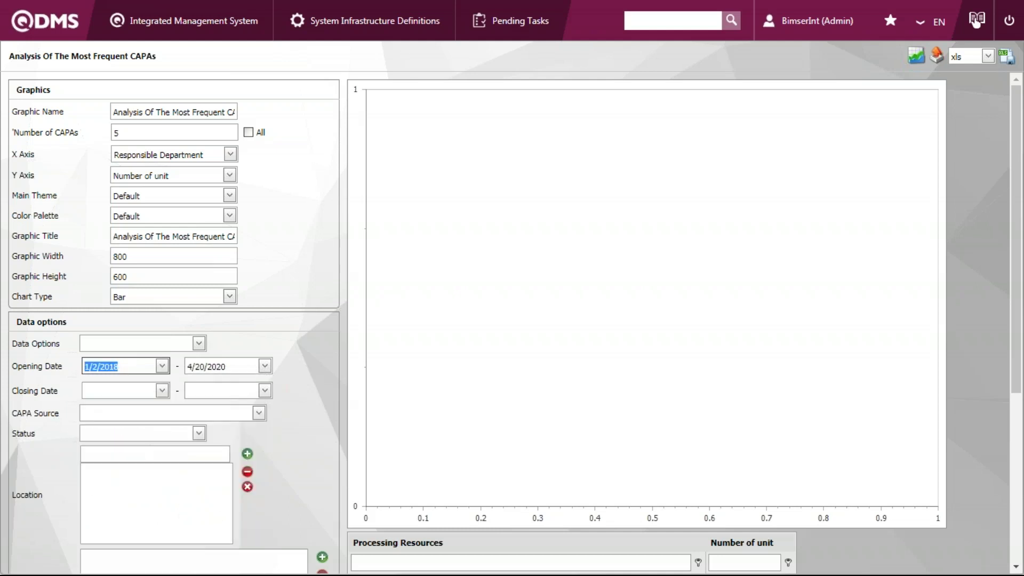
{"action": "left_click", "coordinate": [162, 366]}
{"action": "left_click", "coordinate": [258, 389]}
{"action": "left_click", "coordinate": [160, 421]}
{"action": "left_click", "coordinate": [272, 329]}
{"action": "left_click", "coordinate": [919, 63]}
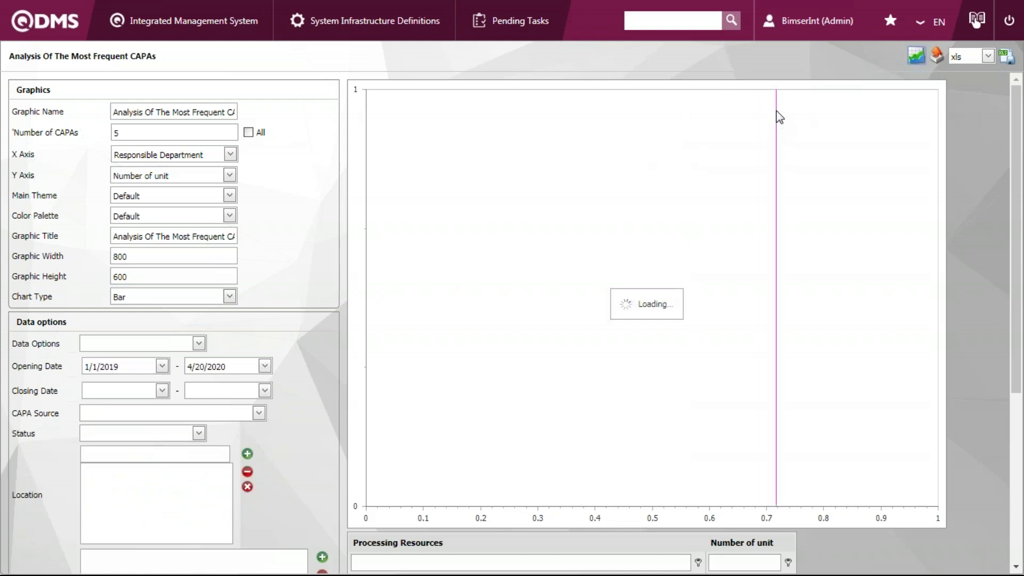
- Examine the number of CAPAs per responsible department in the chart and its data table, and check the available export formats
{"action": "mouse_move", "coordinate": [539, 234]}
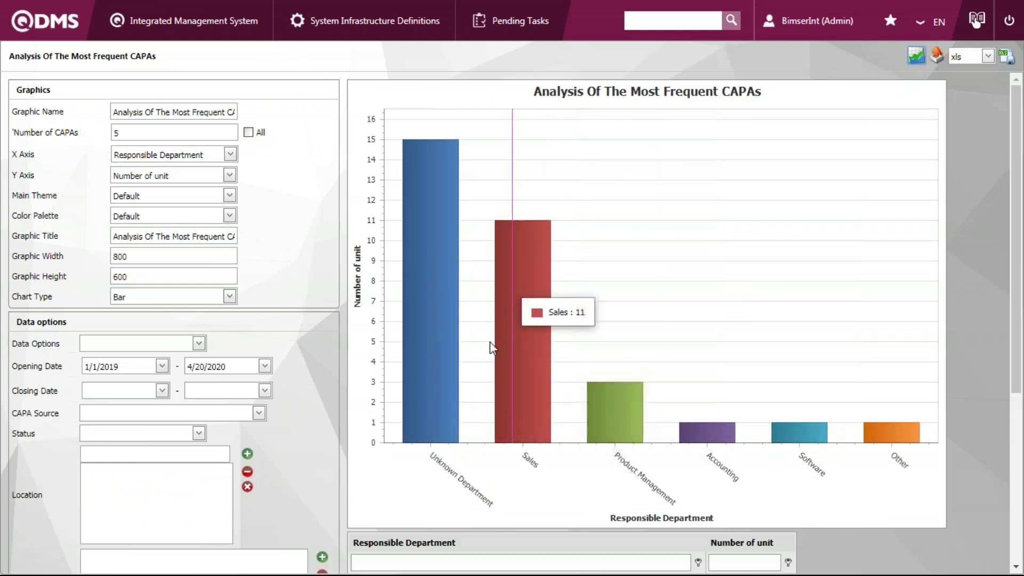
{"action": "mouse_move", "coordinate": [523, 353]}
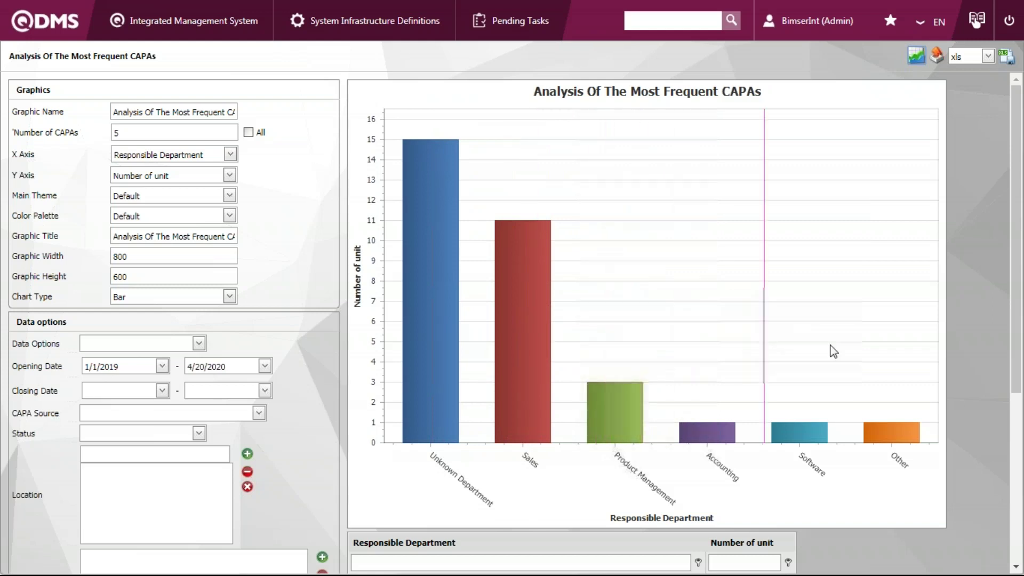
{"action": "mouse_move", "coordinate": [884, 359]}
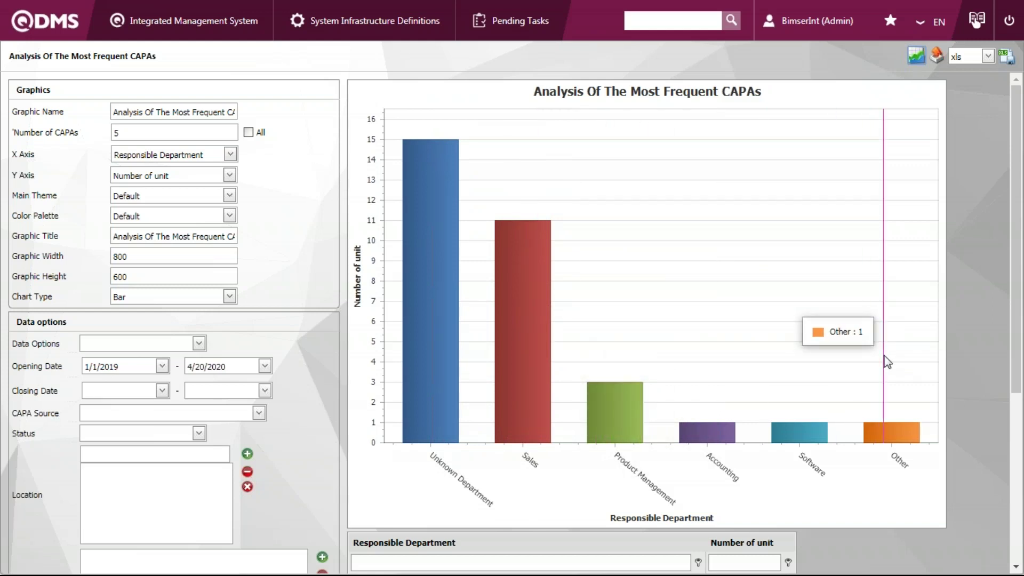
{"action": "scroll", "coordinate": [997, 346], "scroll_direction": "down", "scroll_amount": 4}
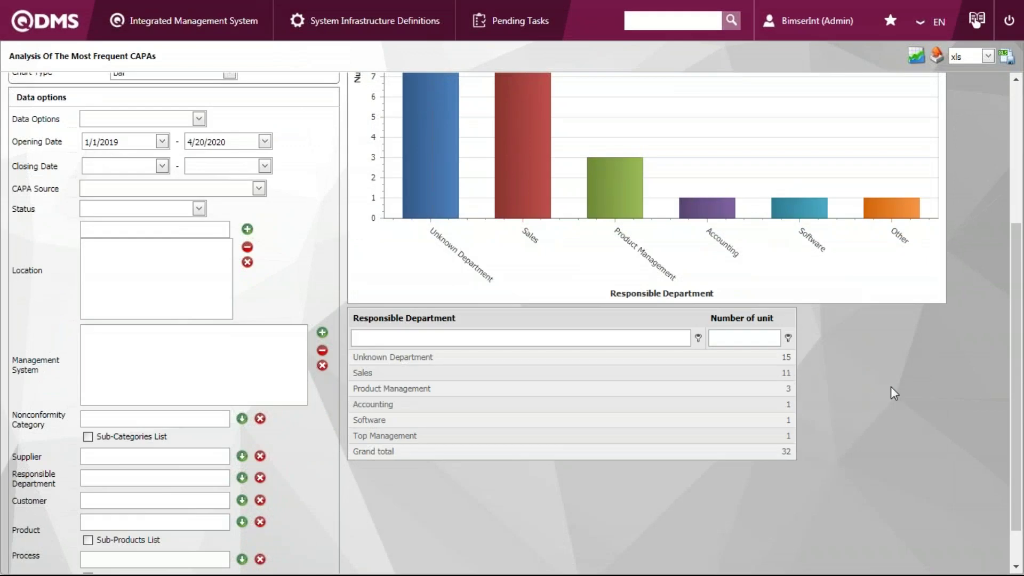
{"action": "scroll", "coordinate": [891, 386], "scroll_direction": "up", "scroll_amount": 4}
{"action": "left_click", "coordinate": [987, 56]}
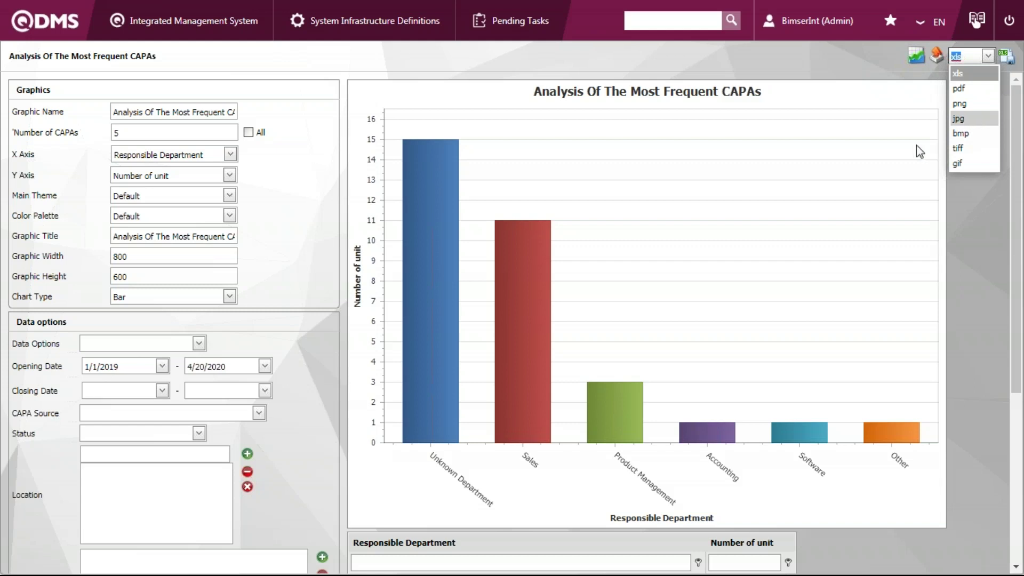
{"action": "left_click", "coordinate": [847, 206]}
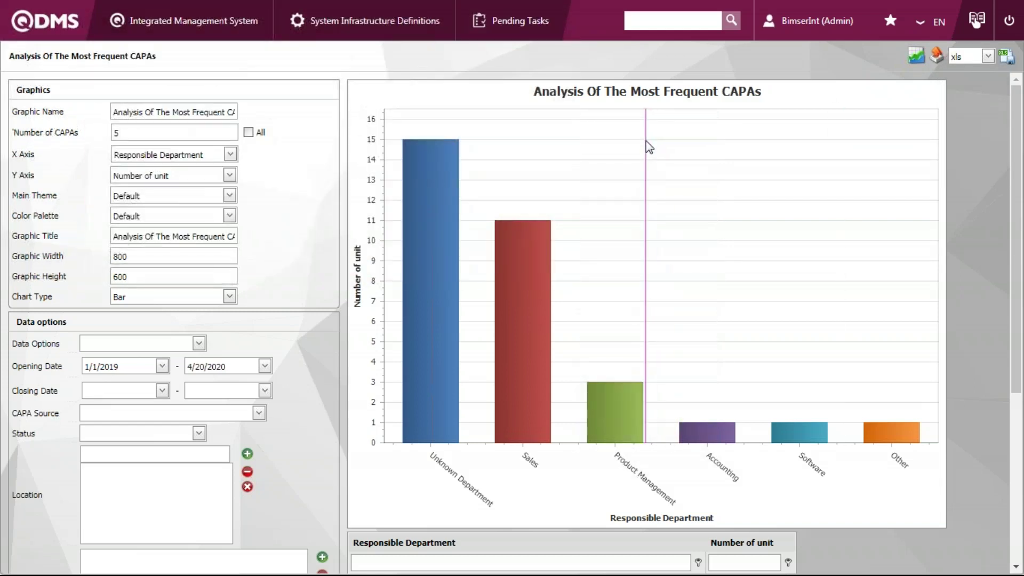
{"action": "left_click", "coordinate": [733, 21]}
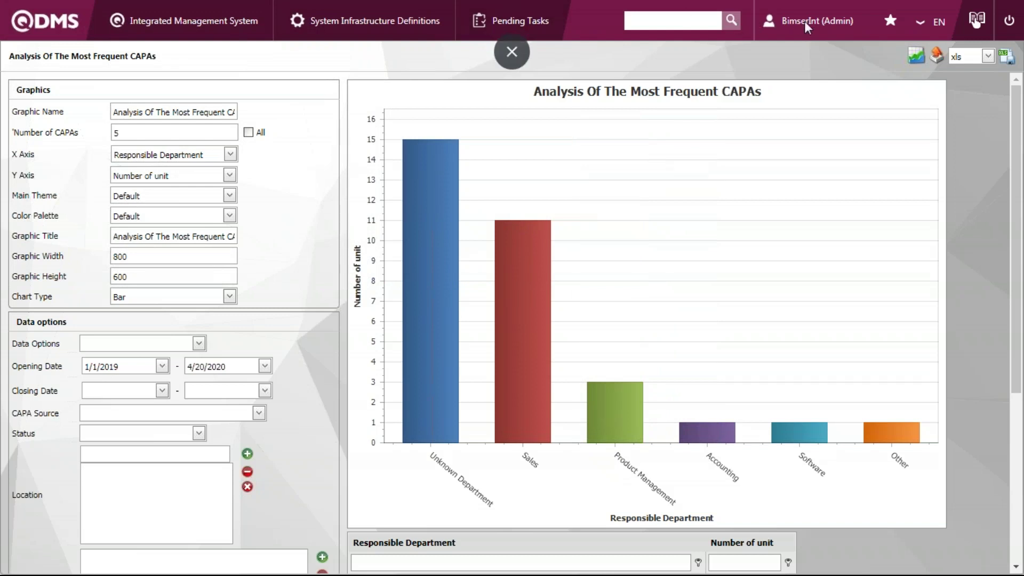
{"action": "mouse_move", "coordinate": [801, 33]}
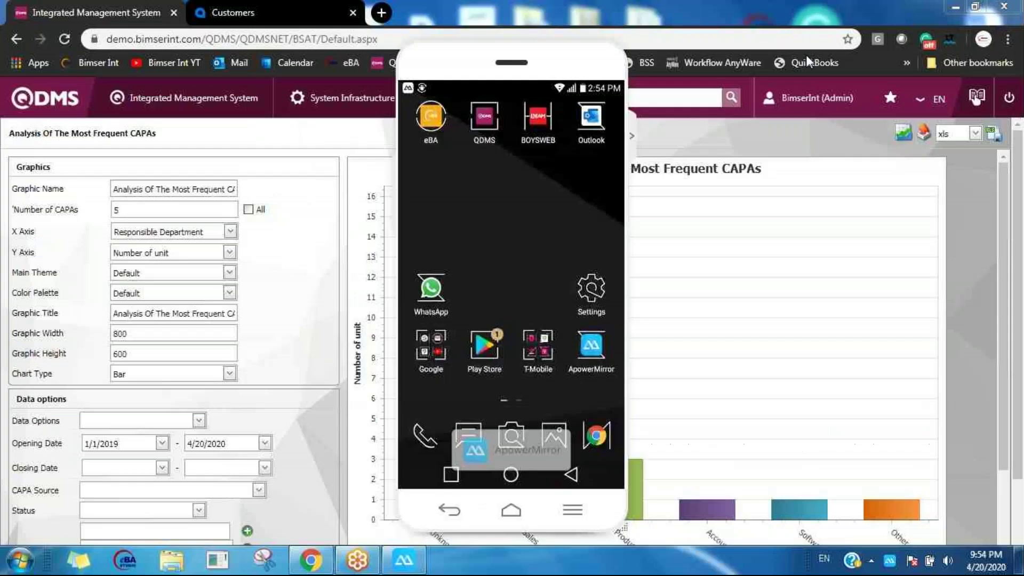
{"action": "left_click", "coordinate": [679, 136]}
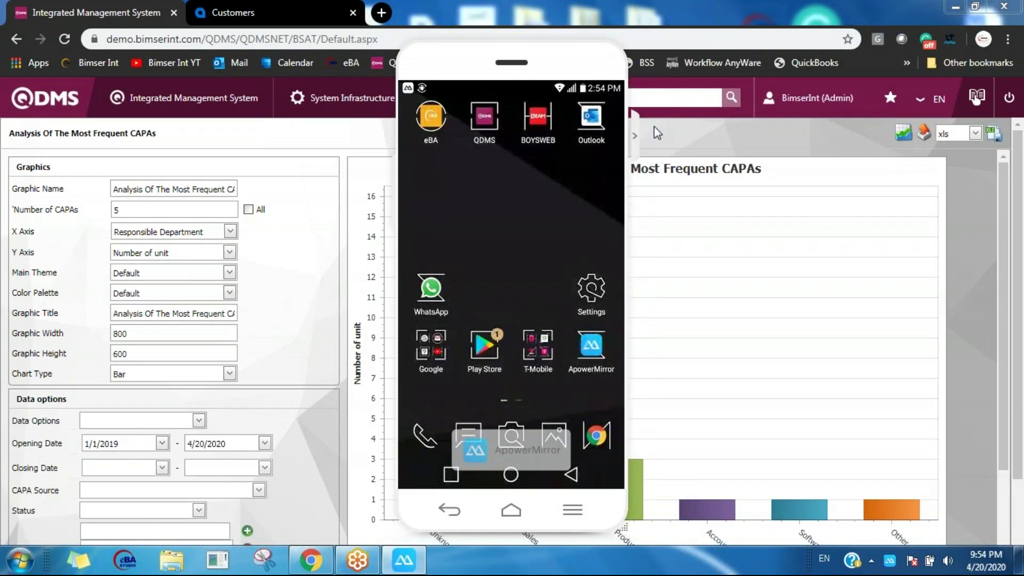